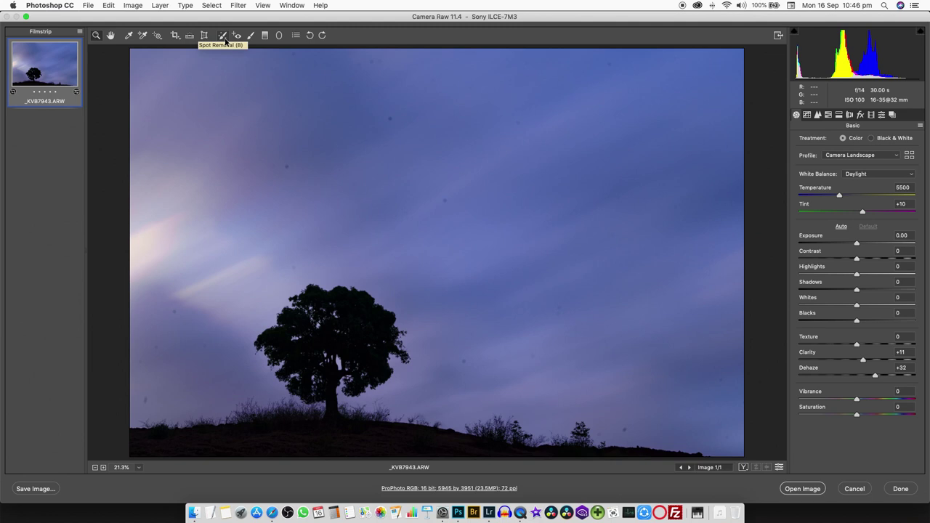
- Select the Spot Removal tool and keep its Type set to Heal
{"action": "left_click", "coordinate": [223, 35]}
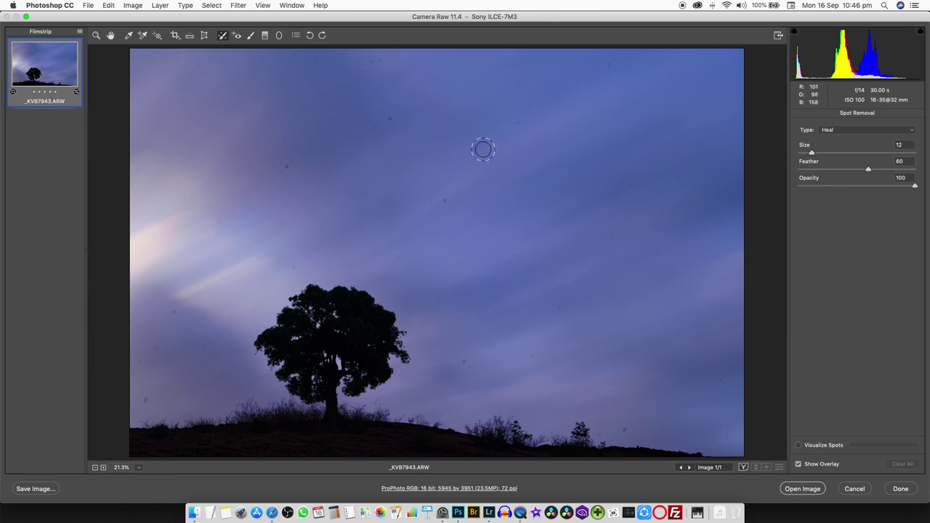
{"action": "left_click", "coordinate": [830, 131]}
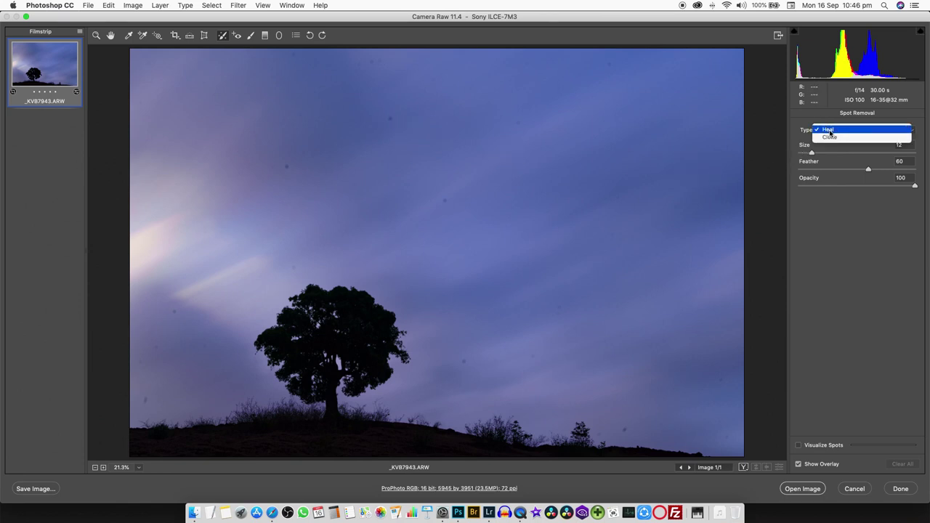
{"action": "left_click", "coordinate": [850, 211]}
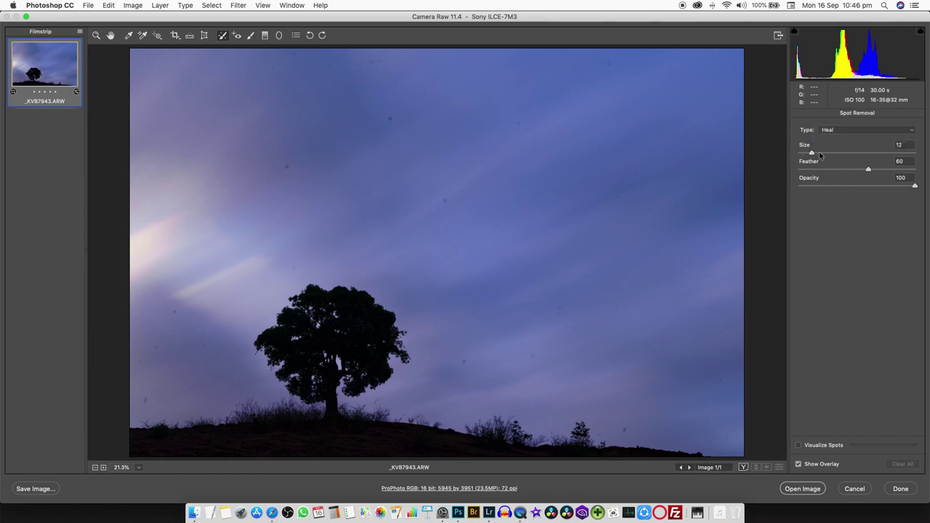
- Adjust the Spot Removal brush size, ending back at Size 12
{"action": "mouse_move", "coordinate": [812, 152]}
{"action": "left_mouse_down"}
{"action": "mouse_move", "coordinate": [841, 156]}
{"action": "mouse_move", "coordinate": [818, 156]}
{"action": "left_mouse_up"}
{"action": "key", "text": "bracketleft"}
{"action": "key", "text": "bracketleft"}
{"action": "key", "text": "bracketleft"}
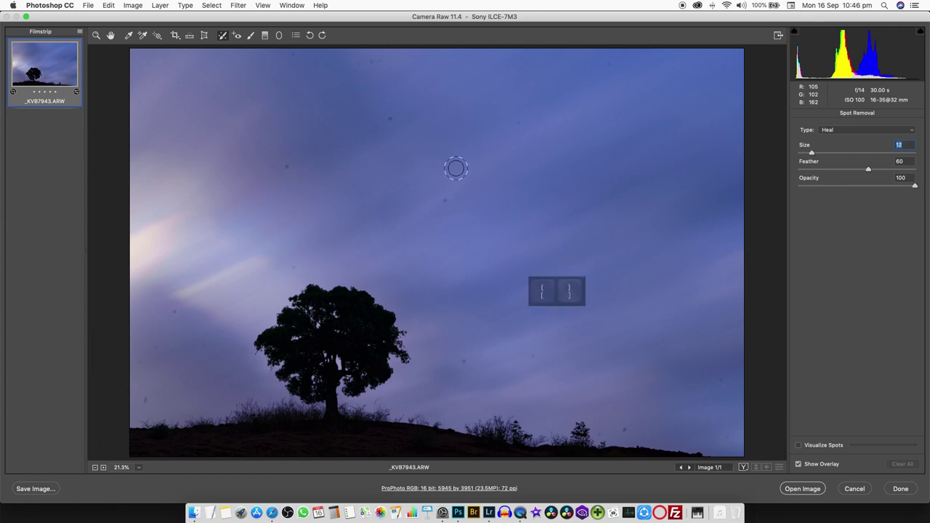
{"action": "key", "text": "bracketright"}
{"action": "key", "text": "bracketright"}
{"action": "key", "text": "bracketright"}
{"action": "key", "text": "bracketright"}
{"action": "key", "text": "bracketright"}
{"action": "key", "text": "bracketright"}
{"action": "key", "text": "bracketright"}
{"action": "key", "text": "bracketright"}
{"action": "key", "text": "bracketright"}
{"action": "key", "text": "bracketright"}
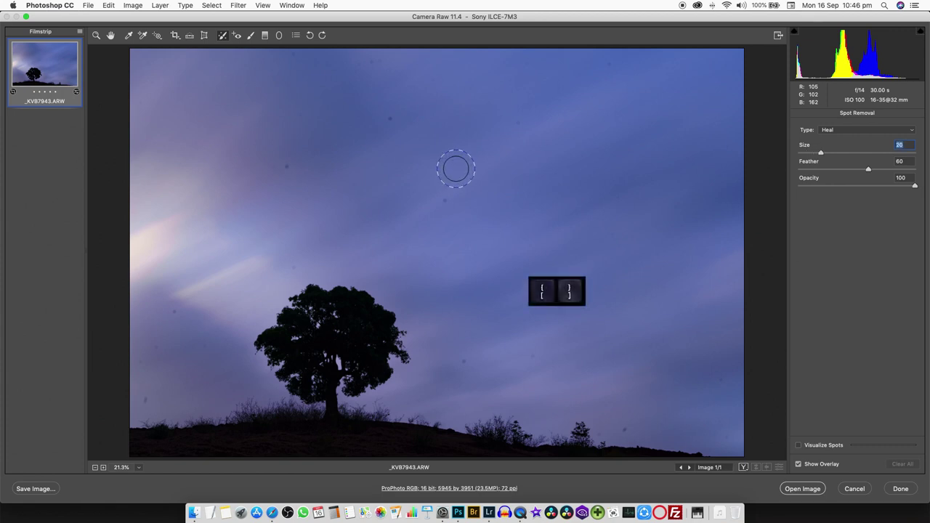
{"action": "key", "text": "bracketleft"}
{"action": "key", "text": "bracketleft"}
{"action": "key", "text": "bracketleft"}
{"action": "key", "text": "bracketleft"}
{"action": "key", "text": "bracketleft"}
{"action": "key", "text": "bracketleft"}
{"action": "key", "text": "bracketleft"}
{"action": "key", "text": "bracketleft"}
{"action": "key", "text": "bracketleft"}
{"action": "key", "text": "bracketleft"}
{"action": "key", "text": "bracketleft"}
{"action": "key", "text": "bracketleft"}
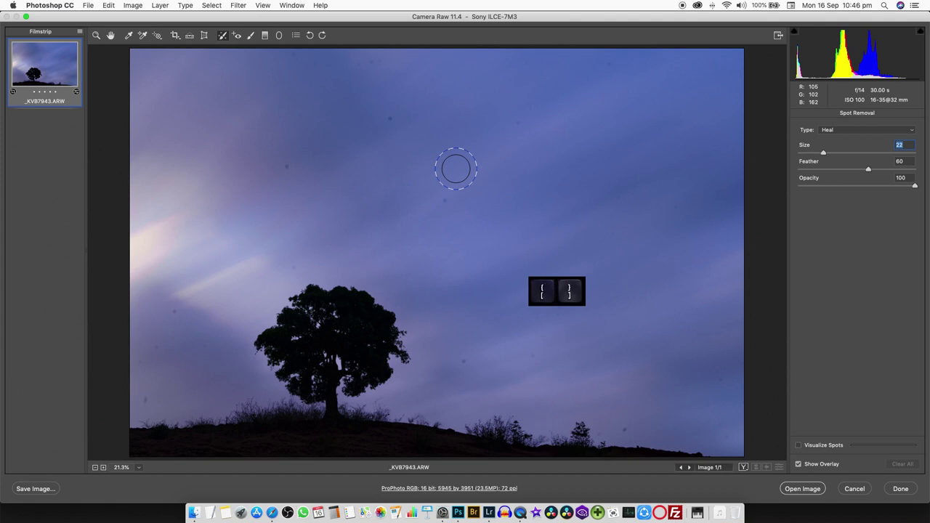
{"action": "key", "text": "bracketright"}
{"action": "key", "text": "bracketright"}
{"action": "key", "text": "bracketright"}
{"action": "key", "text": "bracketright"}
{"action": "key", "text": "bracketright"}
{"action": "key", "text": "bracketright"}
{"action": "key", "text": "bracketright"}
{"action": "key", "text": "bracketright"}
{"action": "key", "text": "bracketright"}
{"action": "key", "text": "bracketright"}
{"action": "key", "text": "bracketright"}
{"action": "key", "text": "bracketright"}
{"action": "key", "text": "bracketright"}
{"action": "key", "text": "bracketright"}
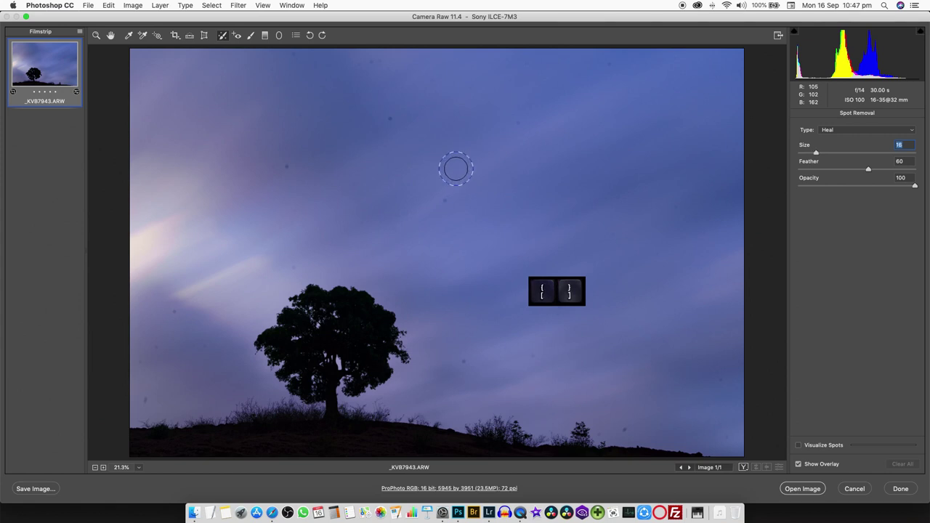
{"action": "key", "text": "bracketleft"}
{"action": "key", "text": "bracketleft"}
{"action": "key", "text": "bracketleft"}
{"action": "key", "text": "bracketleft"}
{"action": "key", "text": "bracketleft"}
{"action": "key", "text": "bracketleft"}
{"action": "key", "text": "bracketleft"}
{"action": "key", "text": "bracketleft"}
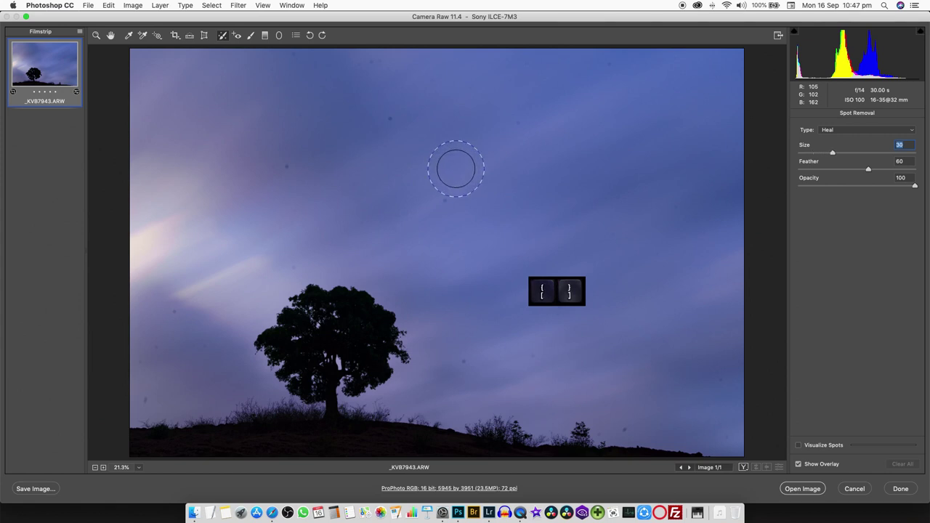
{"action": "key", "text": "bracketleft"}
{"action": "key", "text": "bracketleft"}
{"action": "key", "text": "bracketleft"}
{"action": "key", "text": "bracketleft"}
{"action": "key", "text": "bracketleft"}
{"action": "key", "text": "bracketleft"}
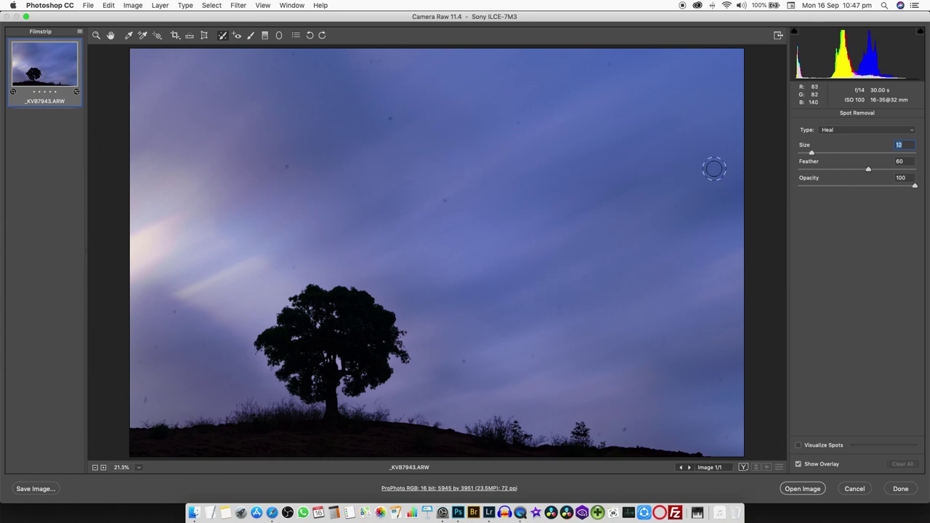
- Heal five sky dust specks with a size-7 Heal brush, then turn off Show Overlay
{"action": "left_click", "coordinate": [902, 162]}
{"action": "key", "text": "bracketleft"}
{"action": "key", "text": "bracketleft"}
{"action": "key", "text": "bracketleft"}
{"action": "key", "text": "bracketleft"}
{"action": "key", "text": "bracketleft"}
{"action": "left_click", "coordinate": [389, 119]}
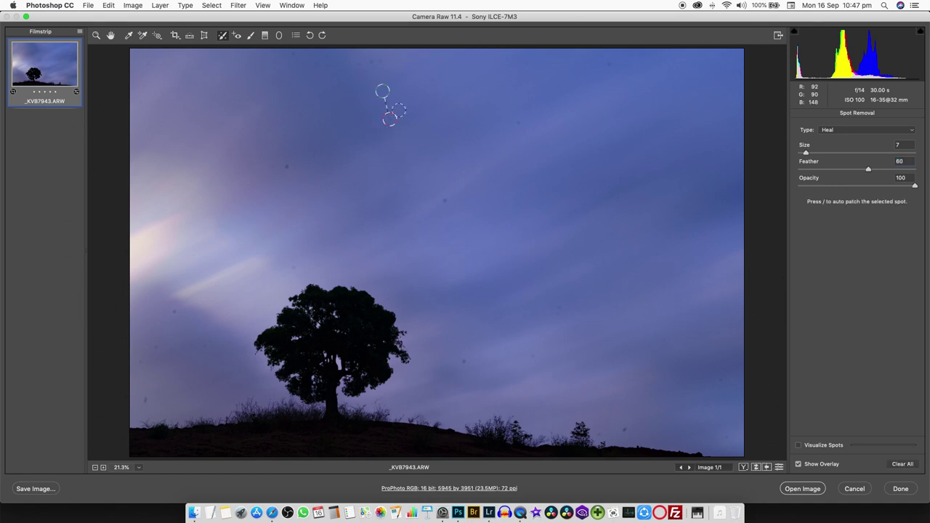
{"action": "left_click", "coordinate": [444, 201]}
{"action": "left_click", "coordinate": [285, 167]}
{"action": "left_click", "coordinate": [465, 362]}
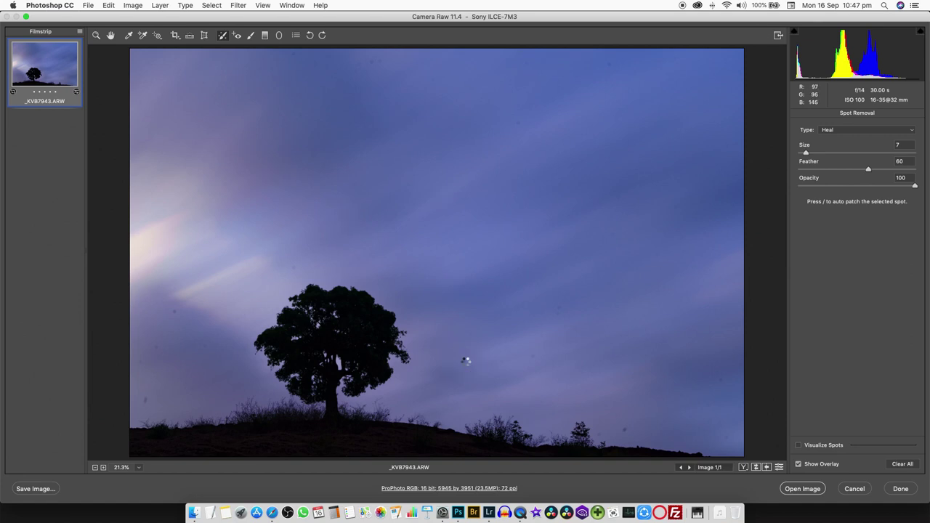
{"action": "left_click", "coordinate": [624, 432]}
{"action": "left_click", "coordinate": [798, 464]}
- Turn on Visualize Spots and Show Overlay, then heal three specks near the top
{"action": "left_click", "coordinate": [799, 446]}
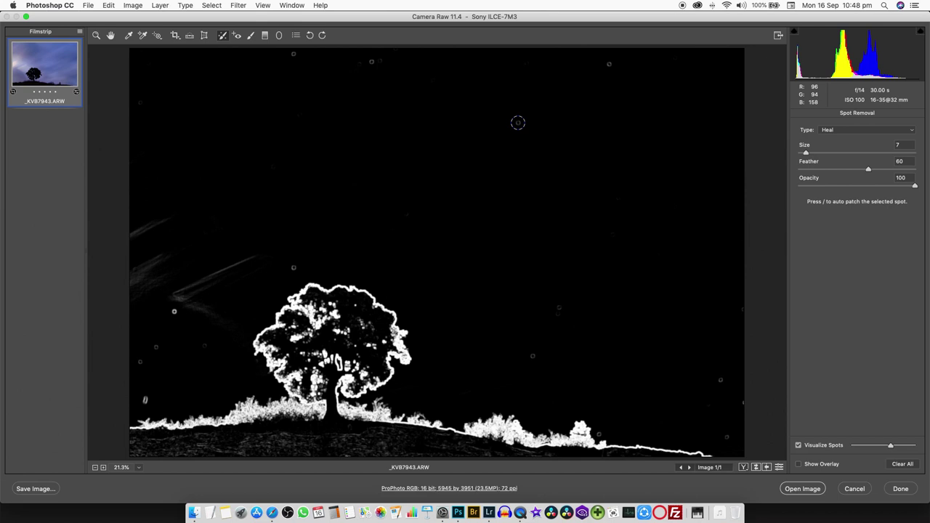
{"action": "left_click", "coordinate": [798, 464]}
{"action": "left_click", "coordinate": [518, 123]}
{"action": "left_click", "coordinate": [608, 64]}
{"action": "left_click", "coordinate": [371, 63]}
{"action": "left_click_drag", "start_coordinate": [373, 62], "coordinate": [375, 81]}
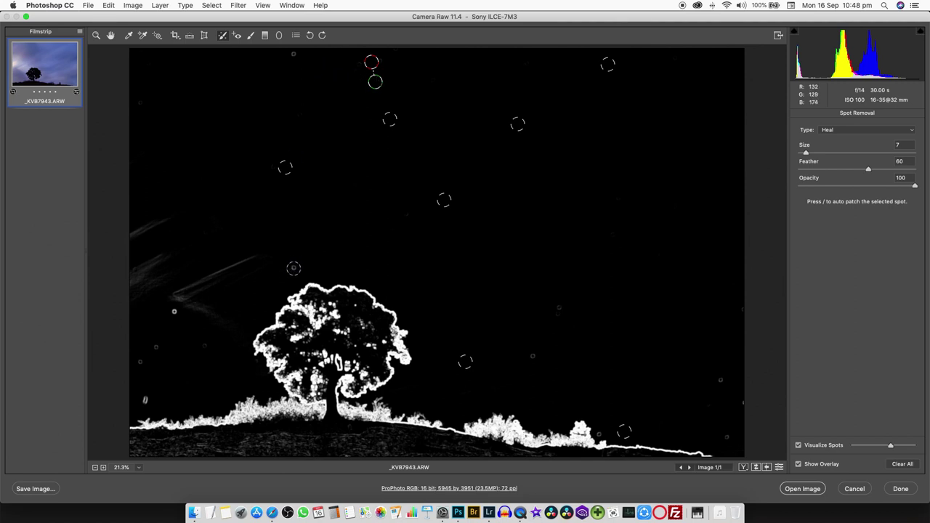
- Heal the dust specks along the left edge, right of the tree and lower right
{"action": "left_click", "coordinate": [293, 266]}
{"action": "left_click", "coordinate": [173, 314]}
{"action": "left_click", "coordinate": [157, 347]}
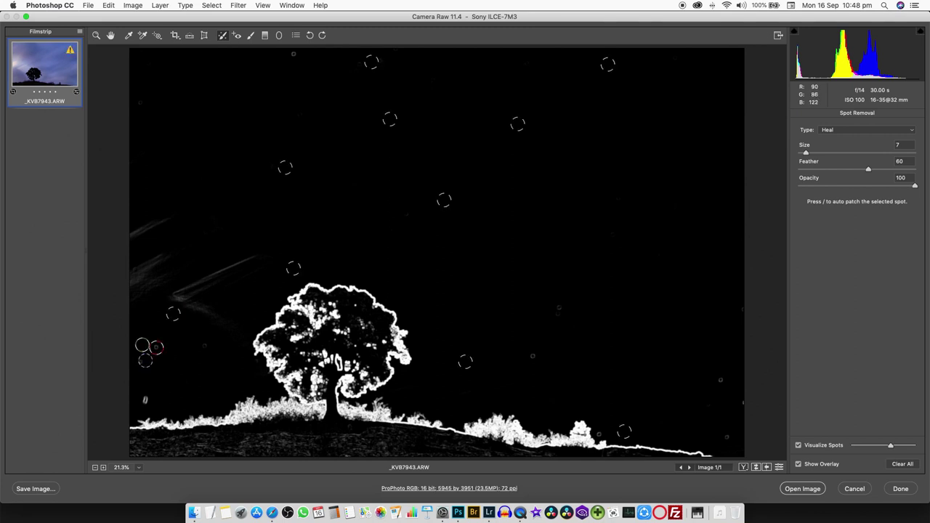
{"action": "left_click", "coordinate": [141, 361]}
{"action": "left_click", "coordinate": [144, 402]}
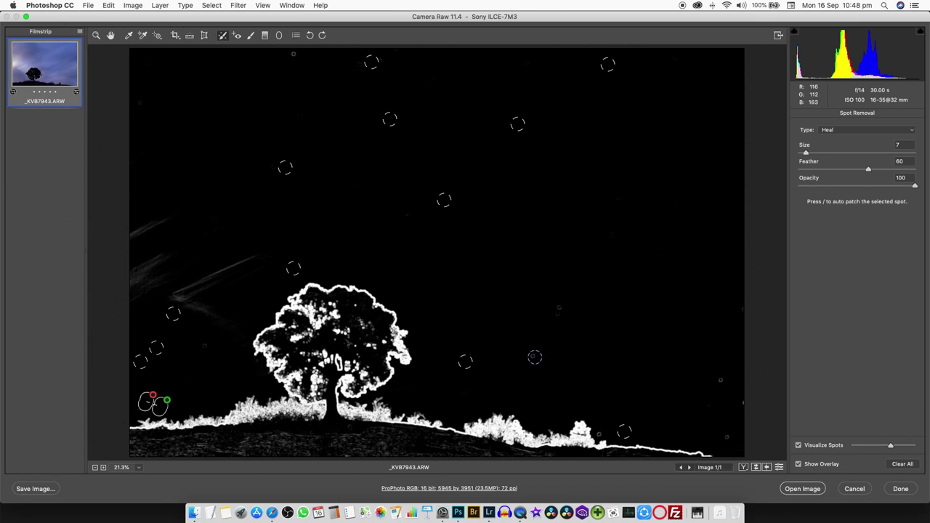
{"action": "left_click", "coordinate": [533, 356]}
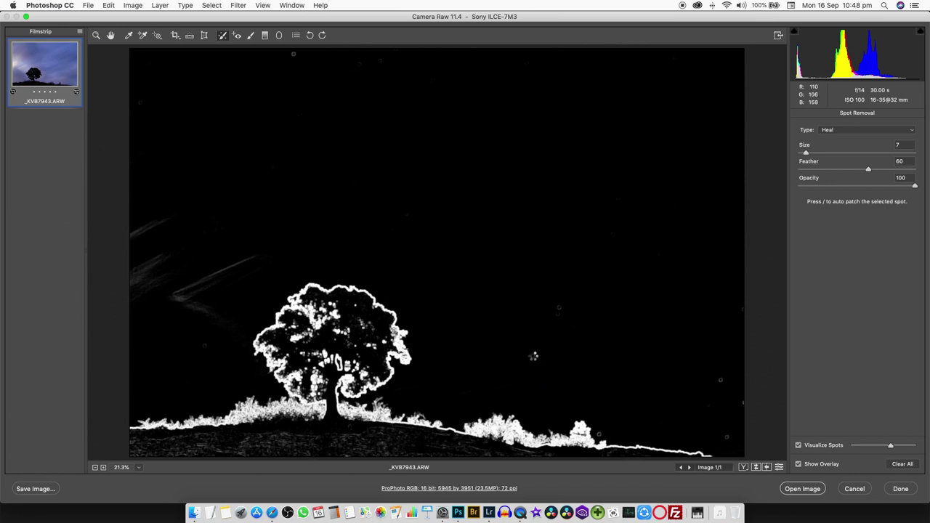
{"action": "left_click", "coordinate": [720, 382]}
{"action": "left_click", "coordinate": [727, 436]}
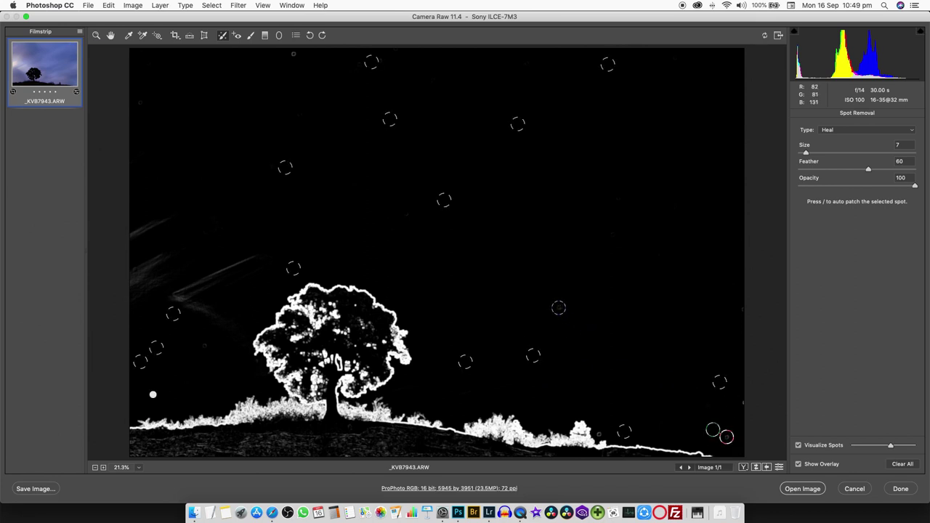
{"action": "left_click", "coordinate": [559, 307]}
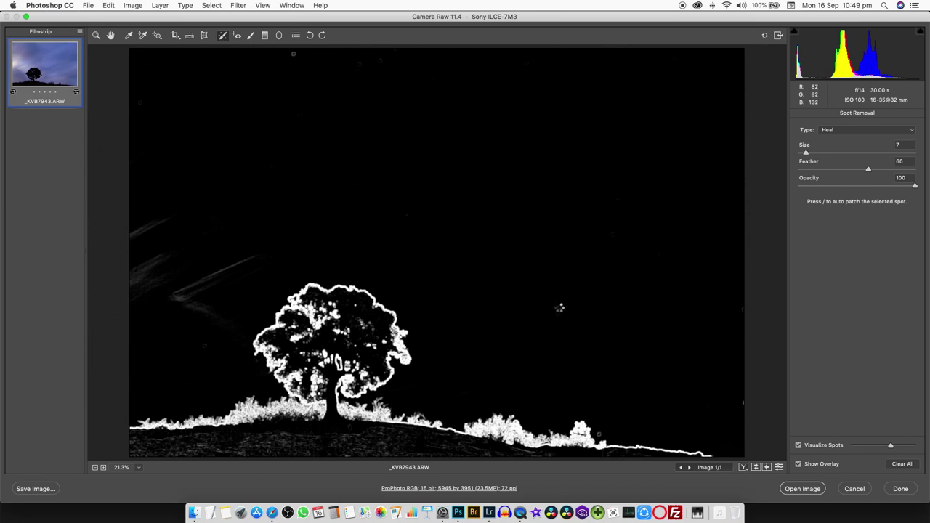
- Hide the spot overlay and heal two more specks at the top and right edge
{"action": "left_click", "coordinate": [798, 465]}
{"action": "left_click", "coordinate": [293, 54]}
{"action": "left_click", "coordinate": [740, 403]}
- Zoom in, raise the brush to Size 12 and fine-tune the Visualize Spots threshold
{"action": "key", "text": "super+equal"}
{"action": "key", "text": "super+equal"}
{"action": "key", "text": "super+equal"}
{"action": "key", "text": "super+equal"}
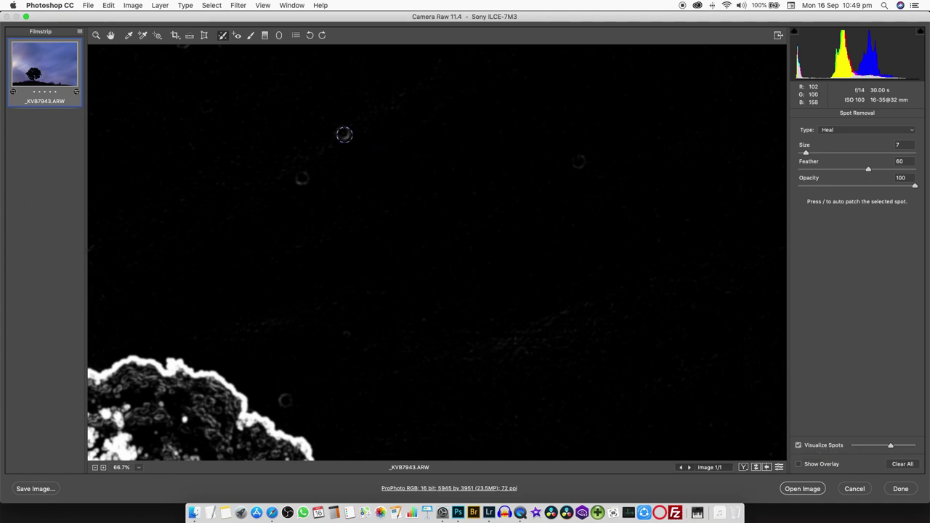
{"action": "key", "text": "bracketright"}
{"action": "key", "text": "bracketright"}
{"action": "key", "text": "bracketright"}
{"action": "key", "text": "bracketright"}
{"action": "key", "text": "bracketright"}
{"action": "left_click", "coordinate": [891, 446]}
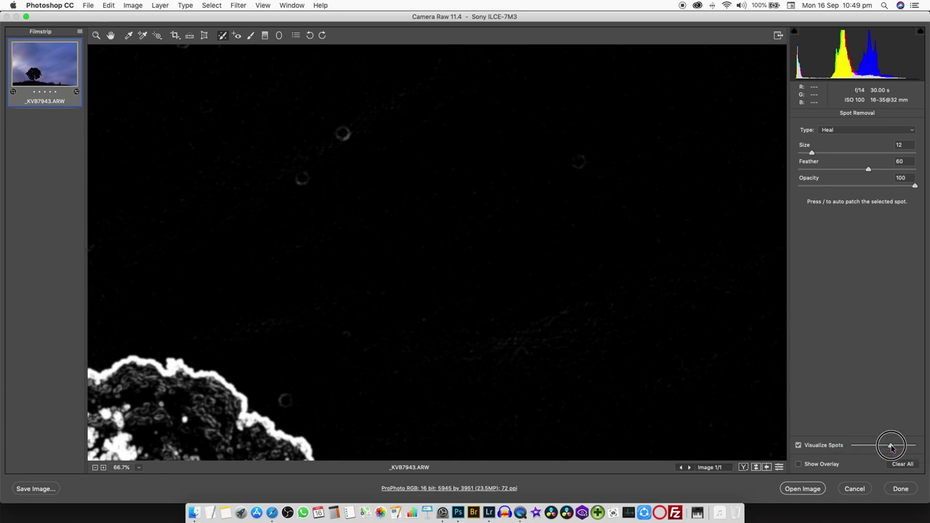
{"action": "mouse_move", "coordinate": [892, 446]}
{"action": "left_mouse_down"}
{"action": "mouse_move", "coordinate": [883, 446]}
{"action": "mouse_move", "coordinate": [907, 446]}
{"action": "mouse_move", "coordinate": [866, 447]}
{"action": "mouse_move", "coordinate": [905, 447]}
{"action": "left_mouse_up"}
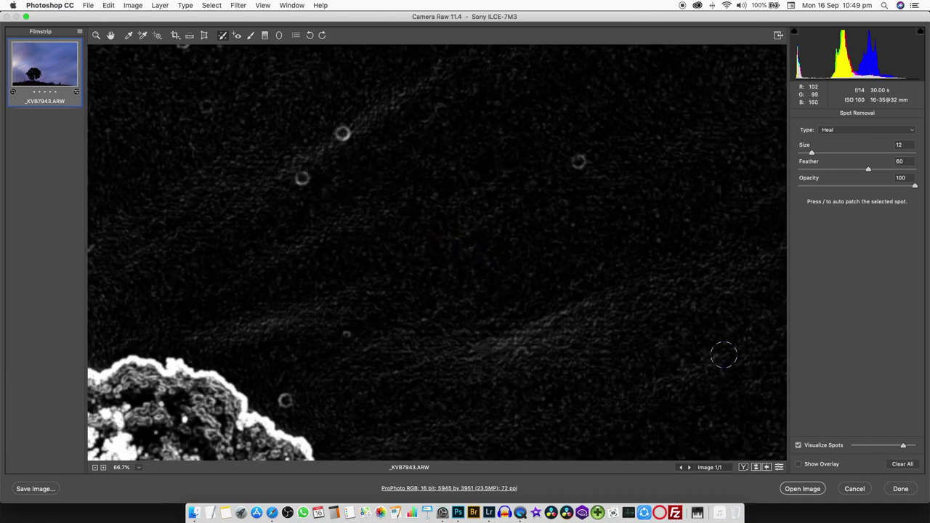
{"action": "left_click_drag", "start_coordinate": [903, 446], "coordinate": [894, 448]}
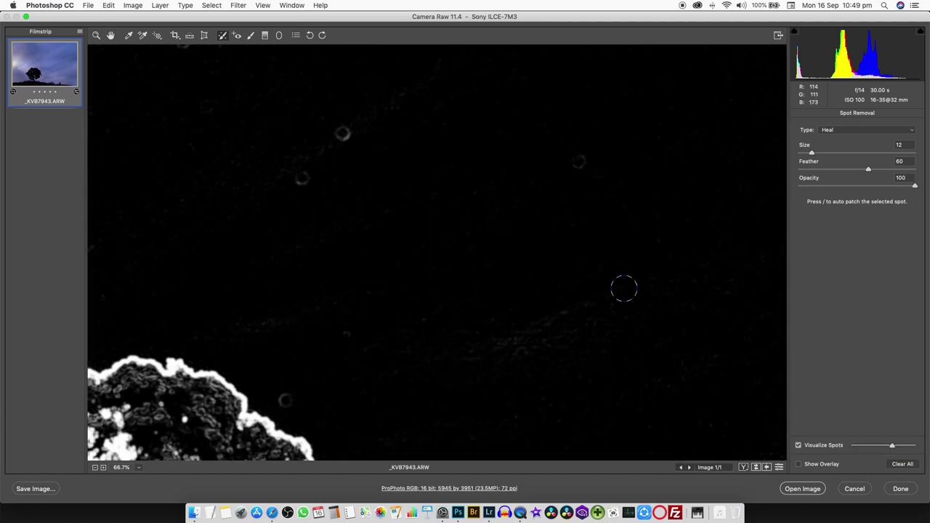
{"action": "left_click", "coordinate": [897, 446]}
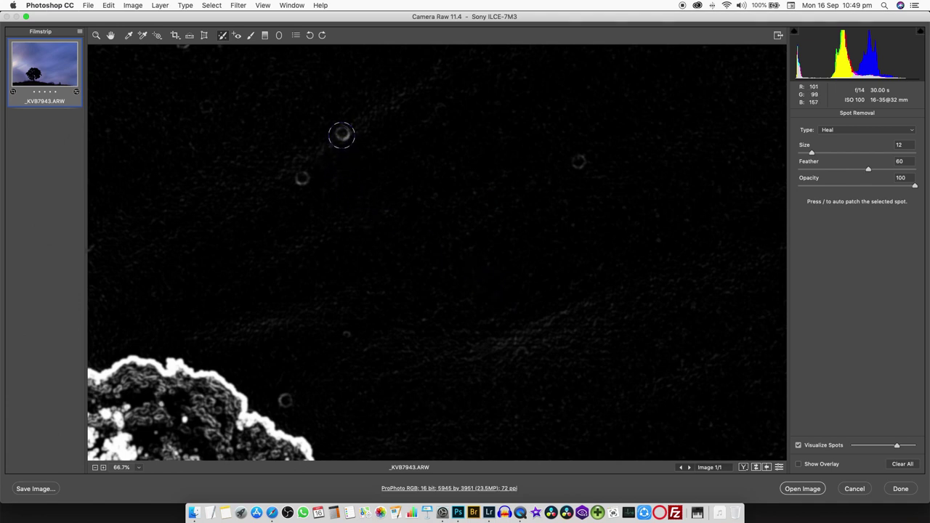
- Heal three more sky dust spots, fit the photo to the window and turn off Visualize Spots
{"action": "left_click", "coordinate": [343, 134]}
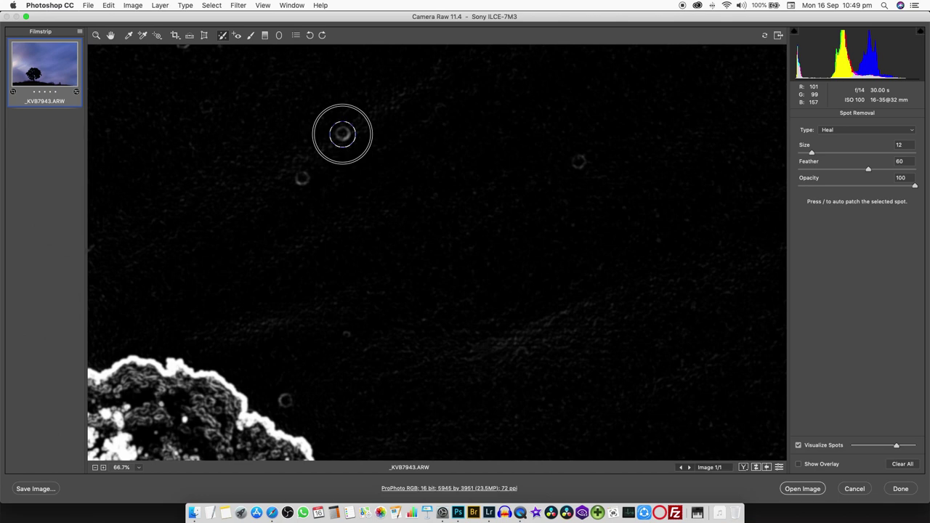
{"action": "left_click", "coordinate": [577, 163]}
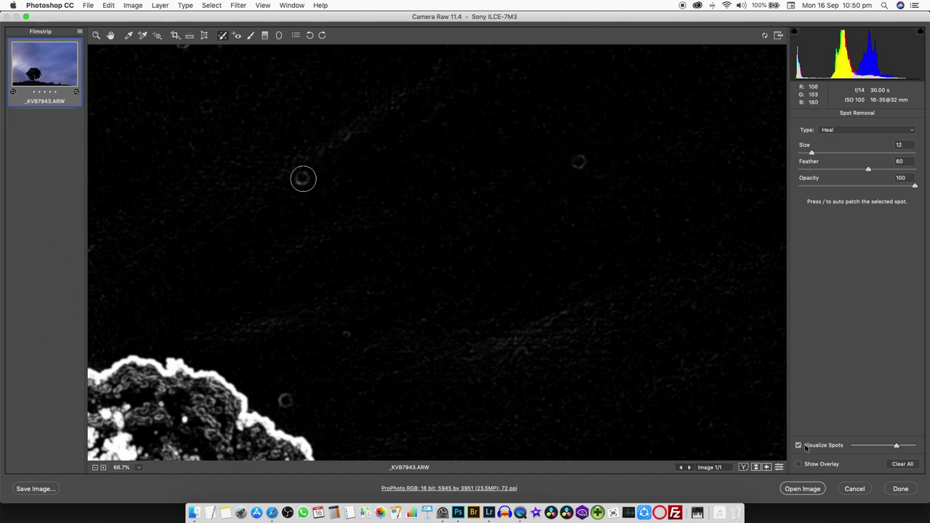
{"action": "left_click_drag", "start_coordinate": [324, 235], "coordinate": [399, 266]}
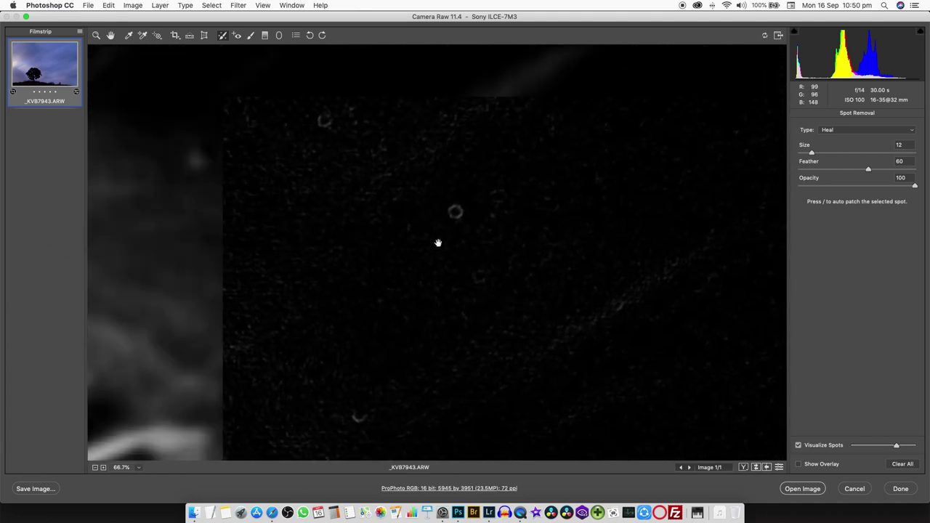
{"action": "left_click", "coordinate": [456, 213]}
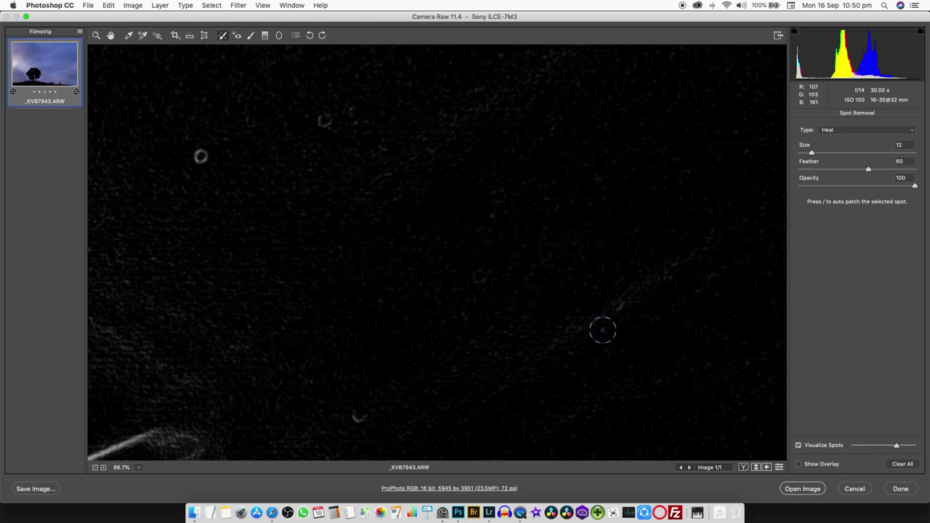
{"action": "key", "text": "super+0"}
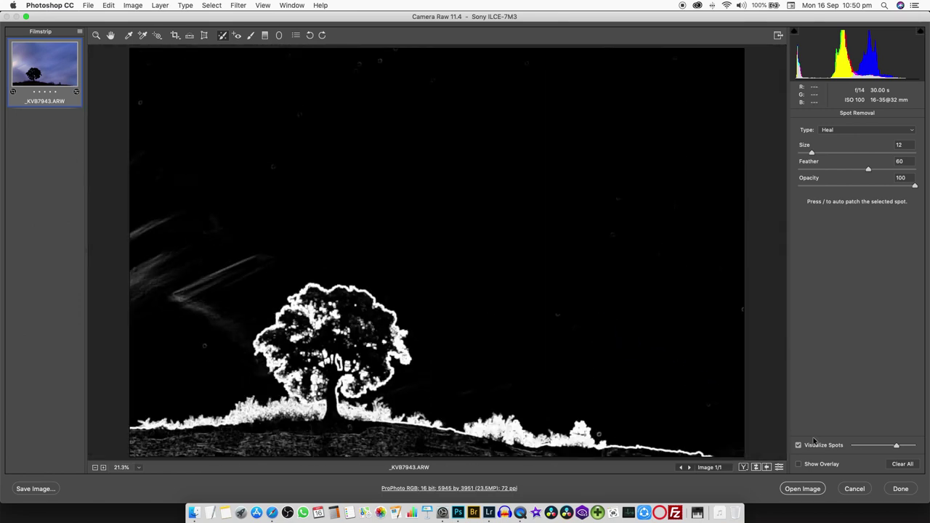
{"action": "left_click", "coordinate": [799, 445]}
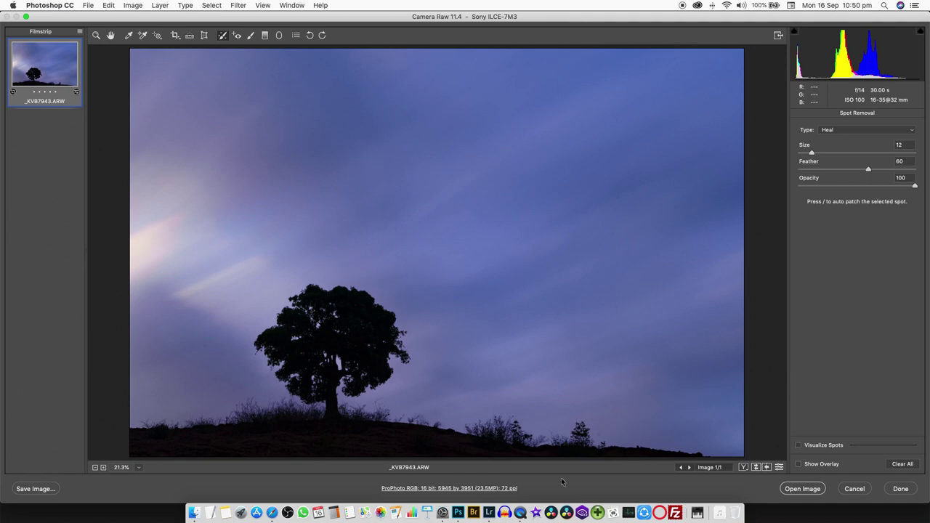
- Switch to Lightroom Classic's Develop module showing the purple-sky tree photo
{"action": "left_click", "coordinate": [489, 513]}
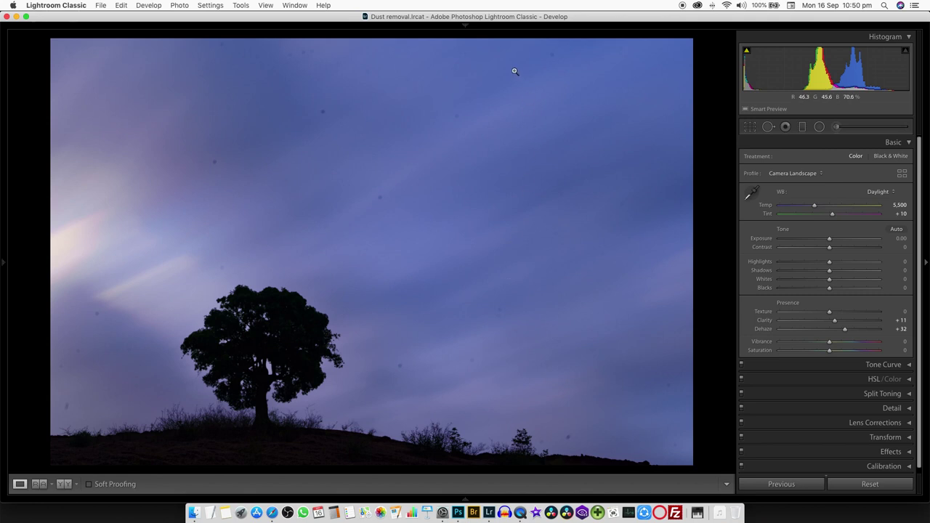
{"action": "mouse_move", "coordinate": [474, 29]}
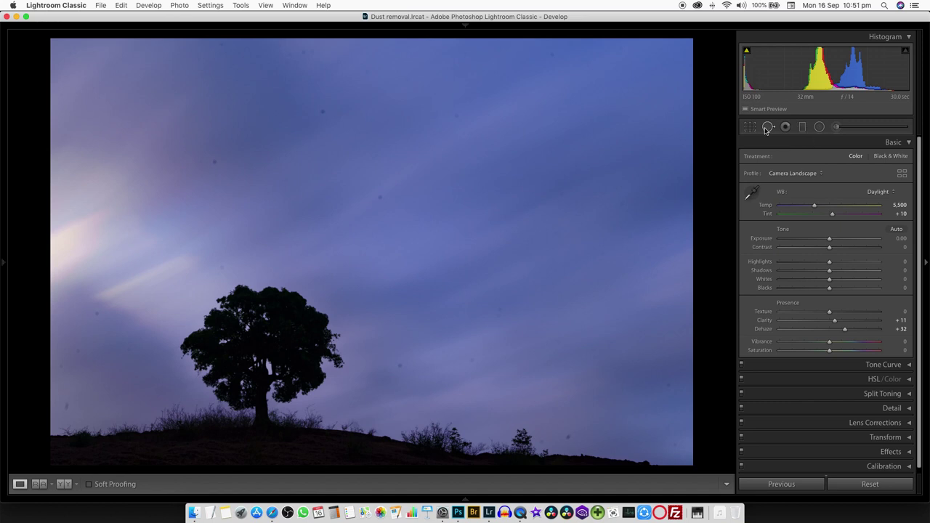
- Use Spot Removal in Heal mode at Size 75 to heal a first dust spot in the sky
{"action": "left_click", "coordinate": [767, 128]}
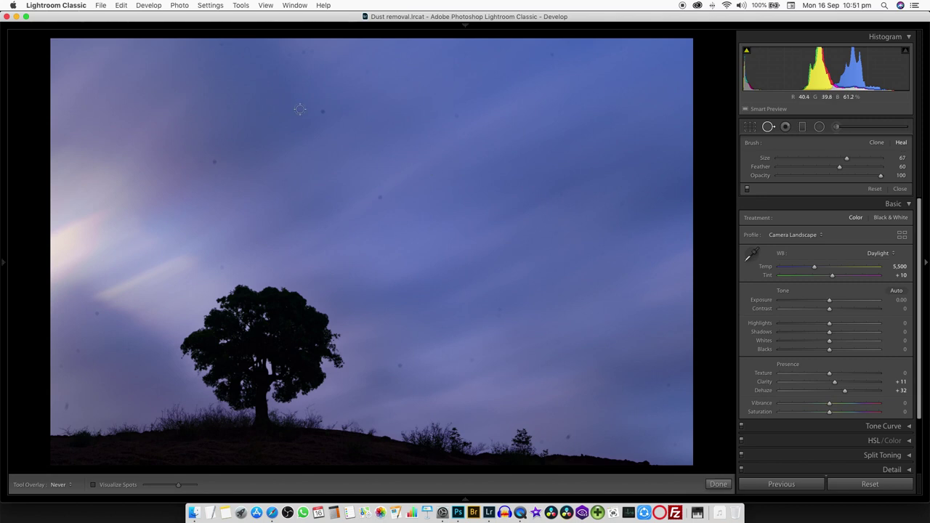
{"action": "scroll", "coordinate": [305, 112], "scroll_direction": "up", "scroll_amount": 4}
{"action": "left_click", "coordinate": [322, 111]}
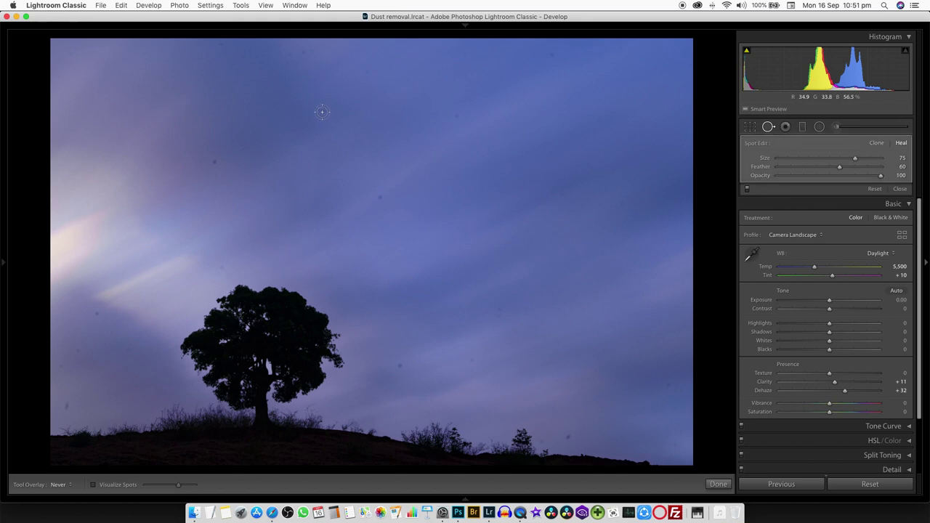
- With Visualize Spots on, heal three more sky dust spots, then switch visualization off
{"action": "left_click", "coordinate": [93, 486]}
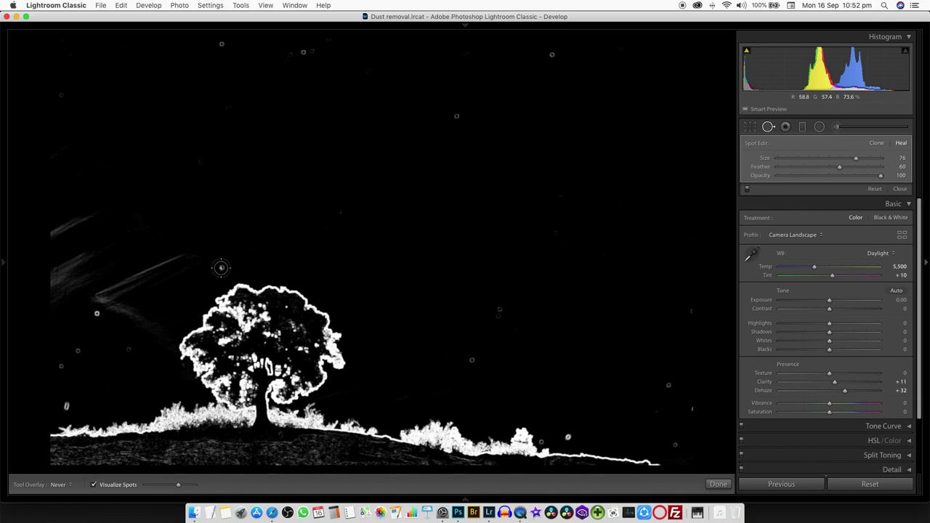
{"action": "left_click", "coordinate": [221, 268]}
{"action": "left_click", "coordinate": [458, 117]}
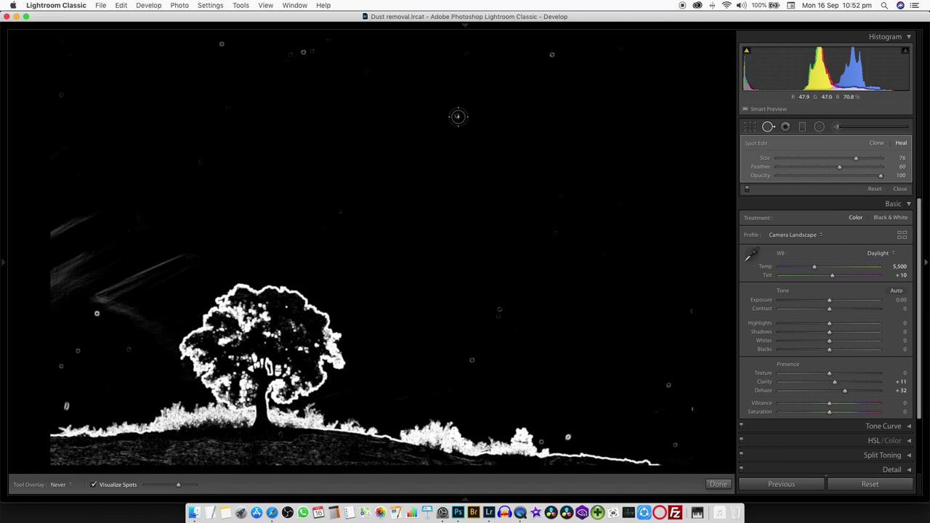
{"action": "left_click", "coordinate": [552, 54]}
{"action": "mouse_move", "coordinate": [135, 494]}
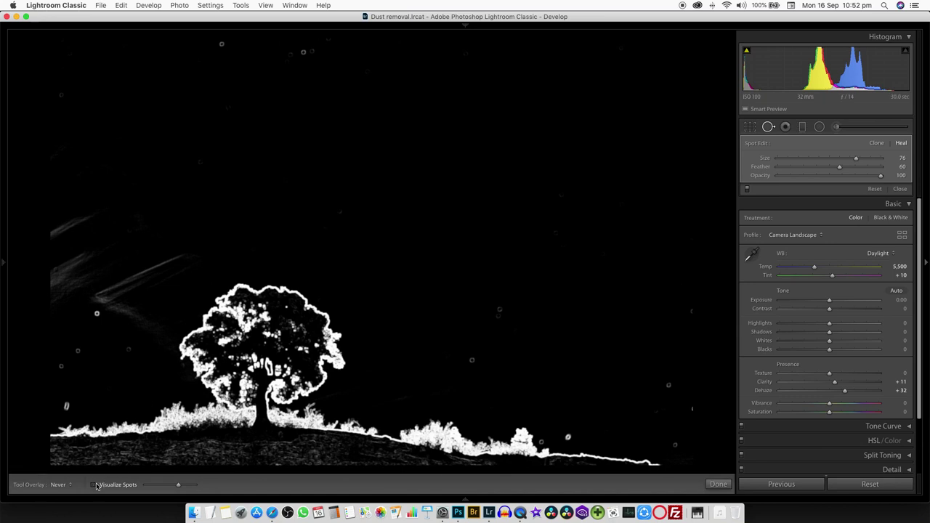
{"action": "left_click", "coordinate": [96, 487]}
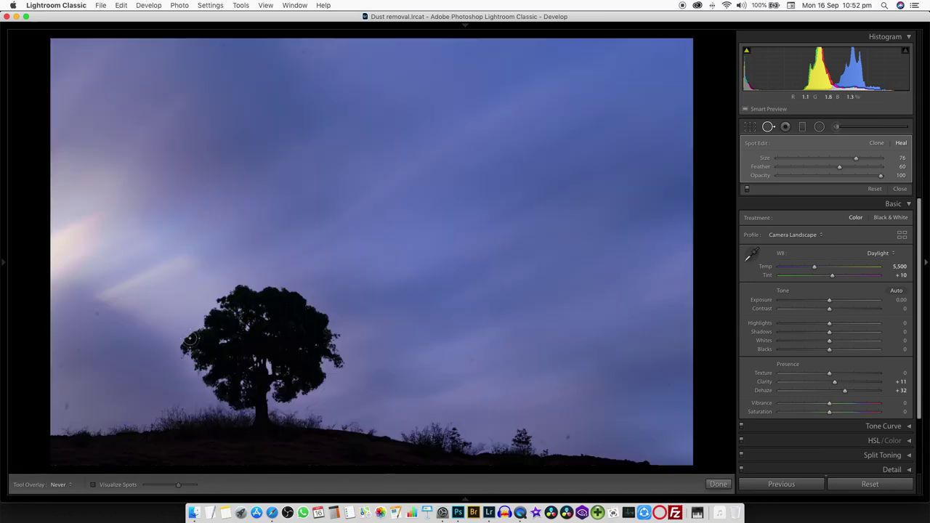